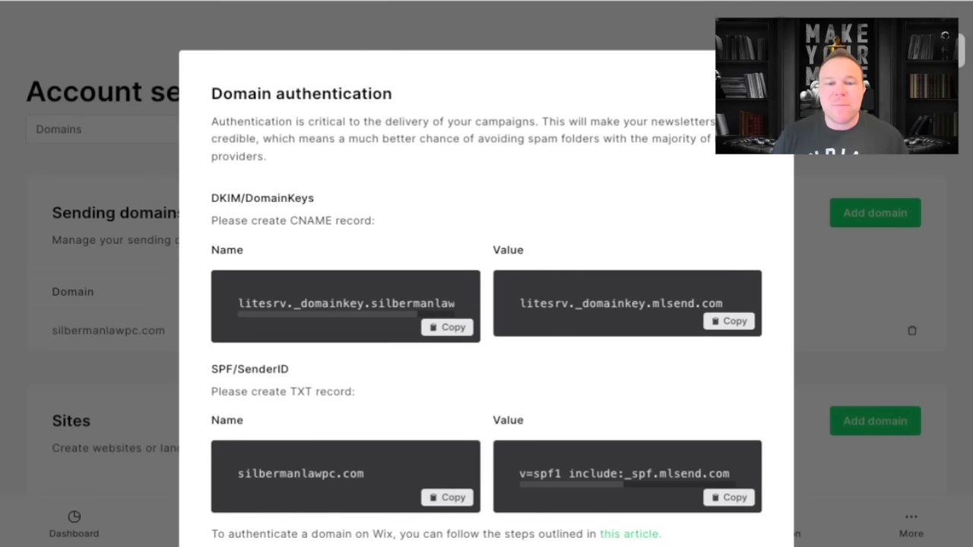
Step: Review the required DKIM and SPF records, and switch to GoDaddy to open the domain's DNS records
{"action": "scroll", "coordinate": [487, 304], "scroll_direction": "down", "scroll_amount": 1}
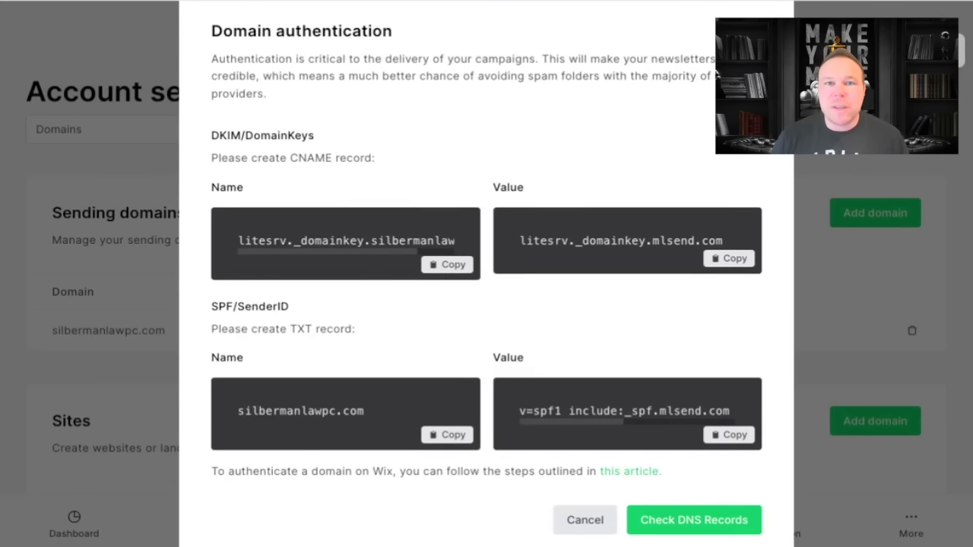
{"action": "scroll", "coordinate": [486, 304], "scroll_direction": "down", "scroll_amount": 1}
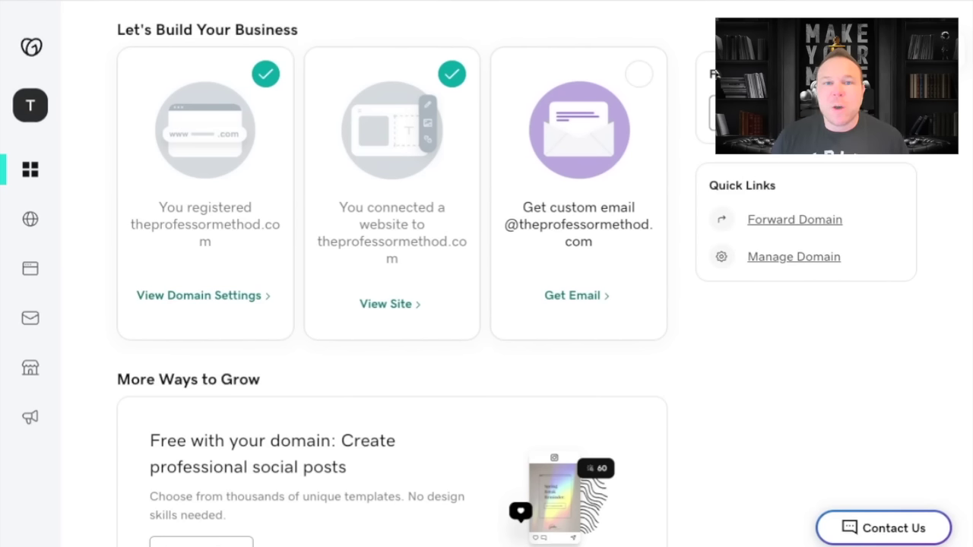
{"action": "left_click", "coordinate": [791, 260]}
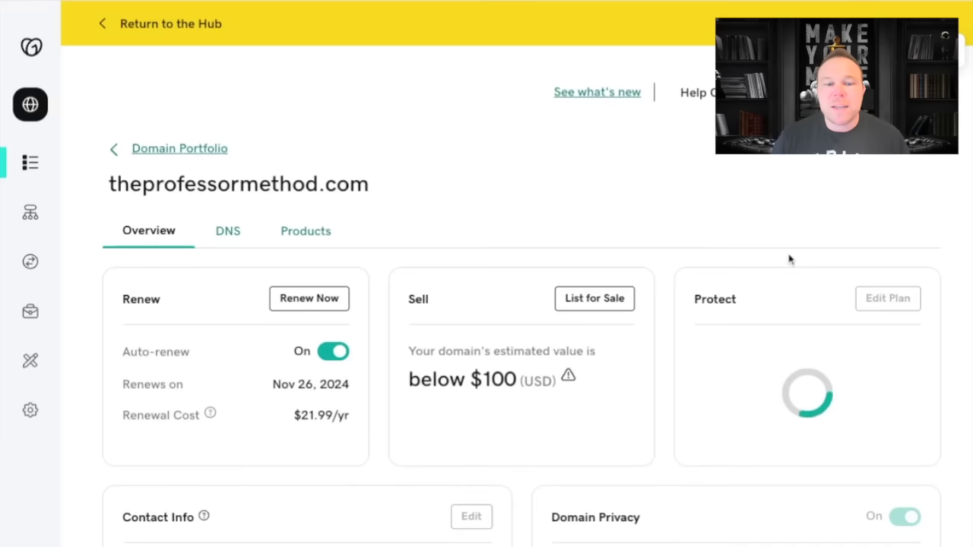
{"action": "left_click", "coordinate": [228, 232]}
{"action": "scroll", "coordinate": [551, 251], "scroll_direction": "down", "scroll_amount": 3}
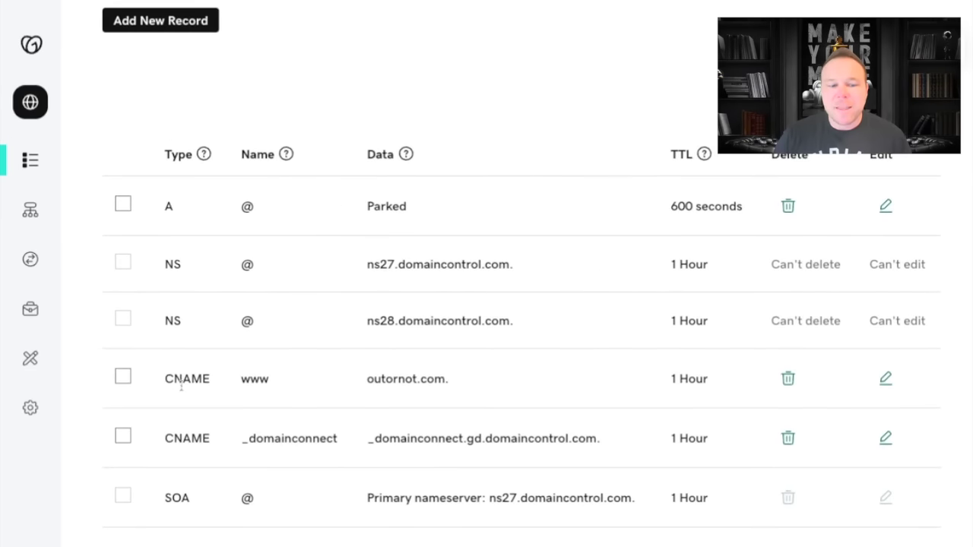
{"action": "scroll", "coordinate": [365, 328], "scroll_direction": "up", "scroll_amount": 2}
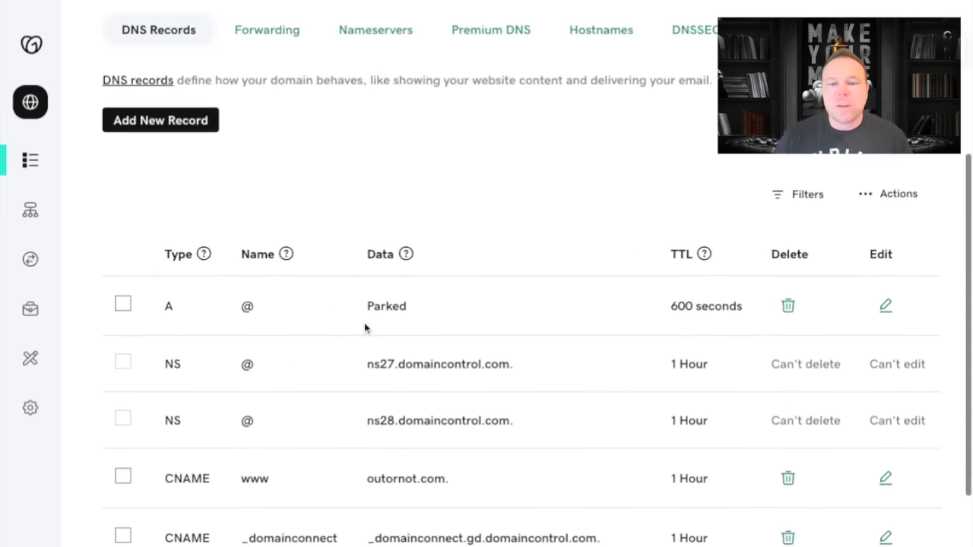
{"action": "scroll", "coordinate": [365, 328], "scroll_direction": "down", "scroll_amount": 2}
{"action": "scroll", "coordinate": [496, 178], "scroll_direction": "up", "scroll_amount": 5}
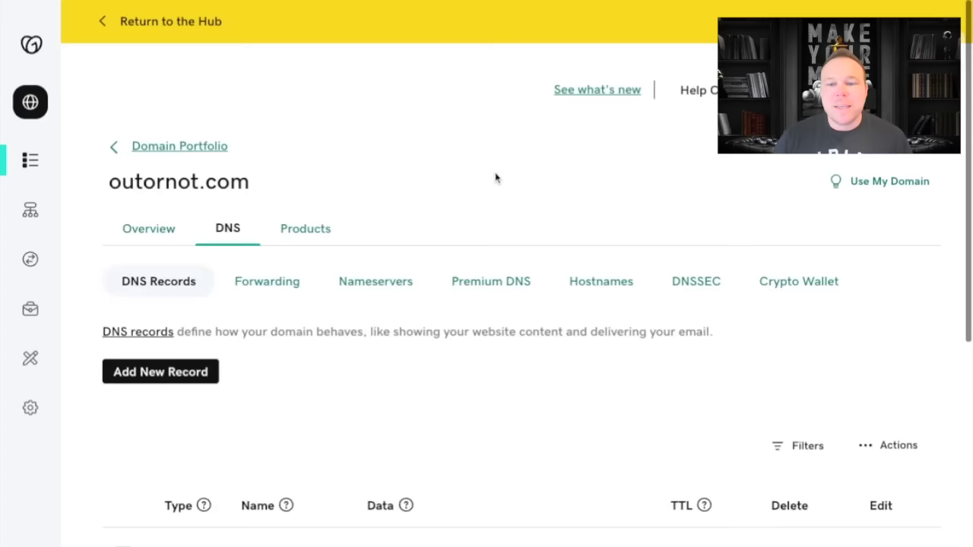
{"action": "scroll", "coordinate": [428, 239], "scroll_direction": "down", "scroll_amount": 3}
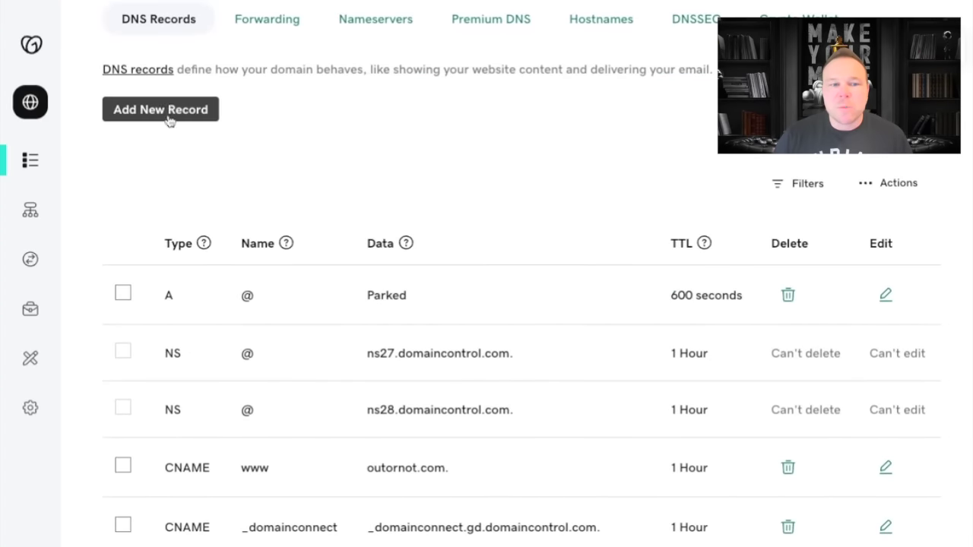
Step: Start a new CNAME record in GoDaddy using the DKIM name litesrv._domainkey.silbermanlawpc.com copied from MailerLite
{"action": "left_click", "coordinate": [167, 114]}
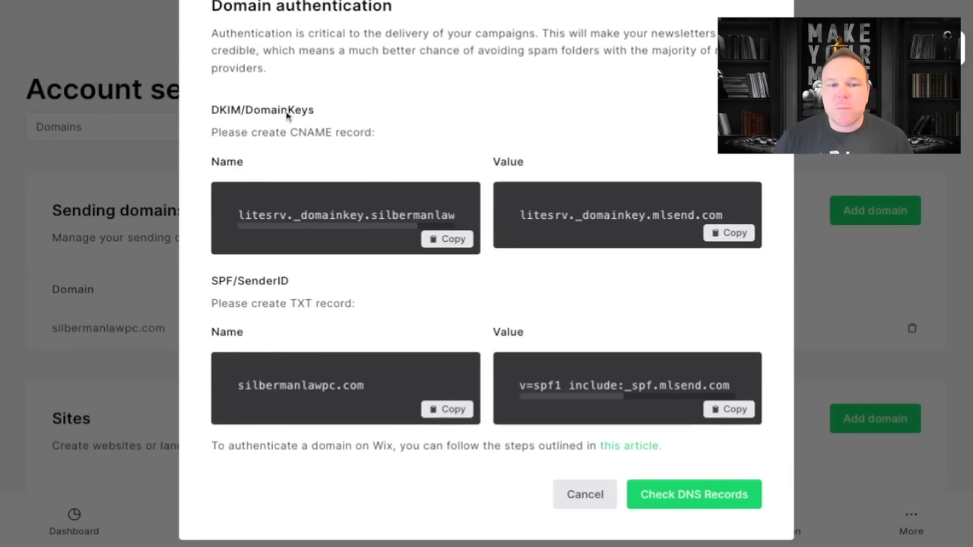
{"action": "left_click_drag", "start_coordinate": [213, 132], "coordinate": [376, 133]}
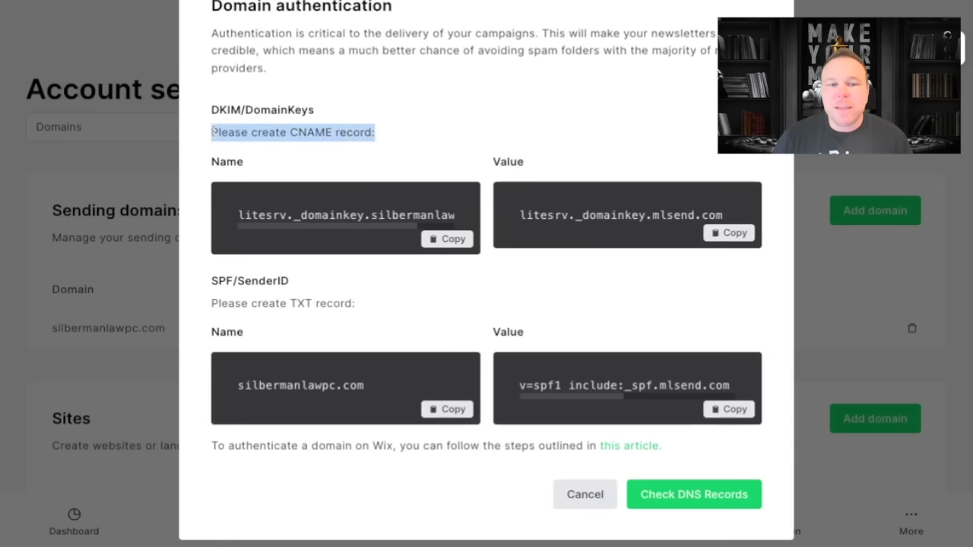
{"action": "left_click", "coordinate": [450, 240]}
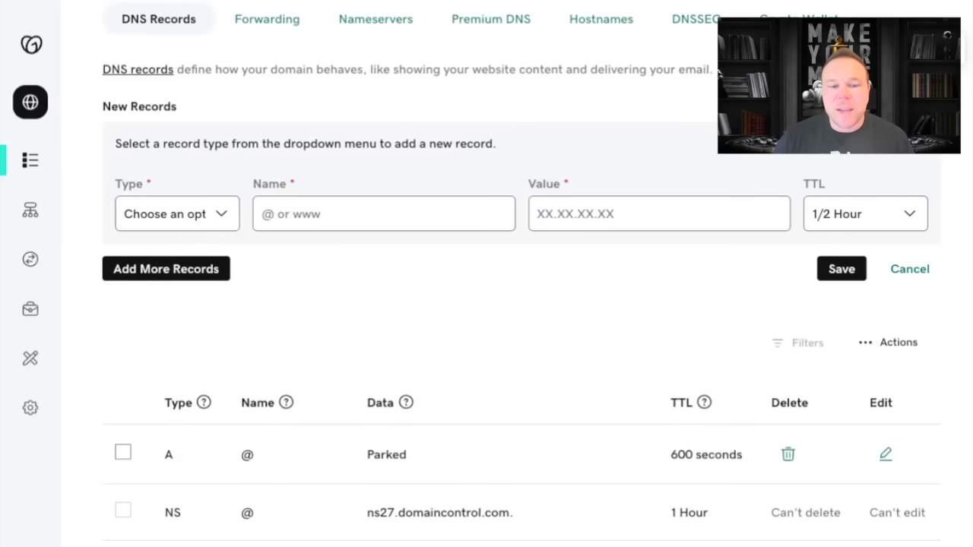
{"action": "left_click", "coordinate": [196, 219]}
{"action": "left_click", "coordinate": [297, 213]}
{"action": "key", "text": "ctrl+v"}
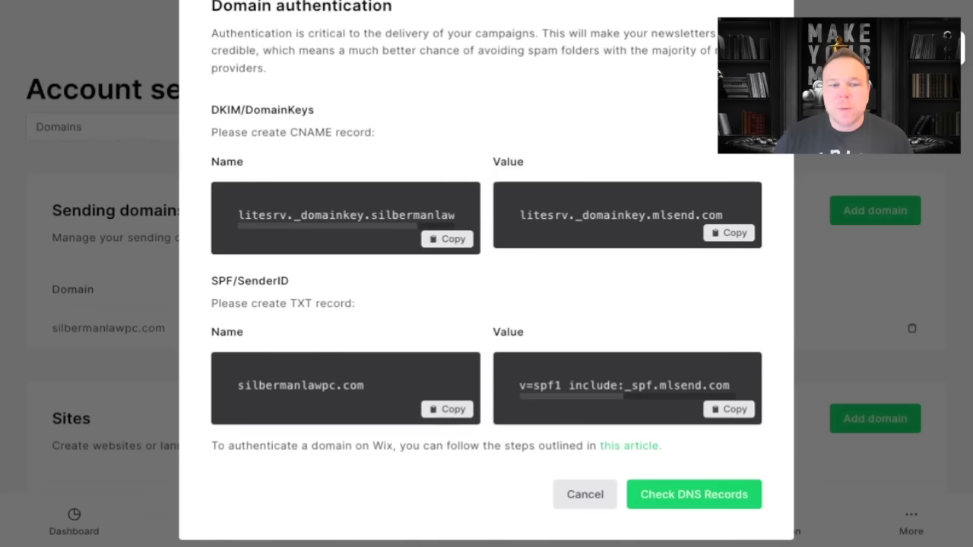
Step: Copy the DKIM value litesrv._domainkey.mlsend.com from MailerLite into the CNAME record, keeping the TTL at 1/2 Hour
{"action": "double_click", "coordinate": [498, 162]}
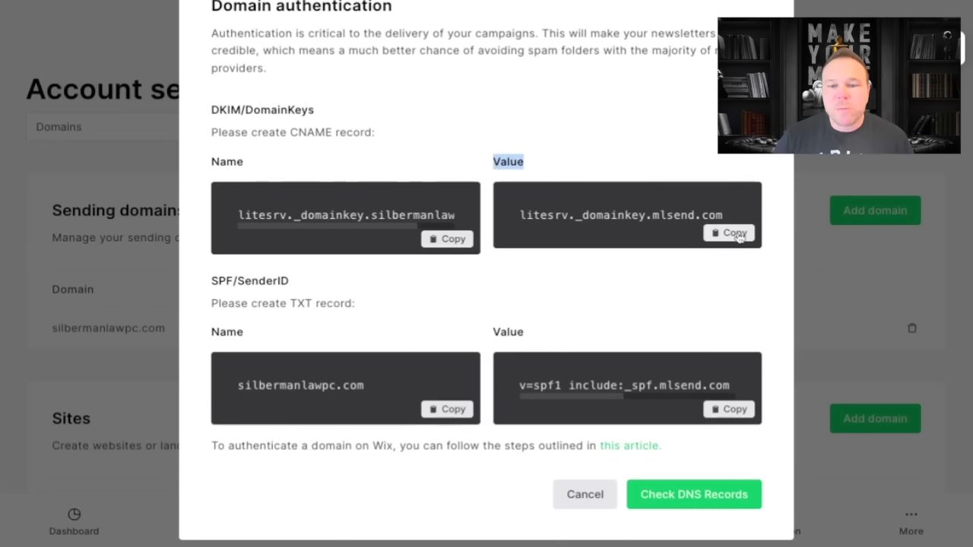
{"action": "left_click", "coordinate": [737, 236]}
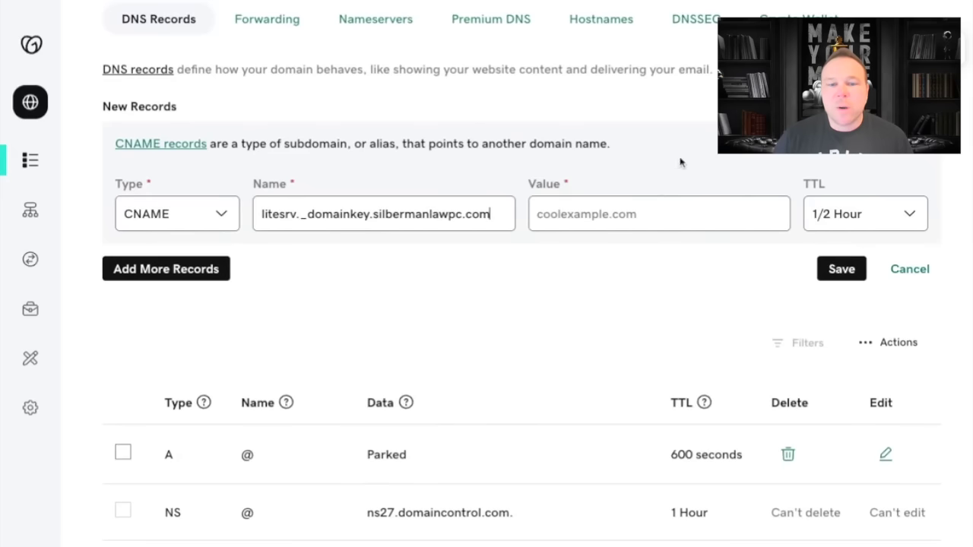
{"action": "left_click", "coordinate": [579, 214]}
{"action": "key", "text": "ctrl+v"}
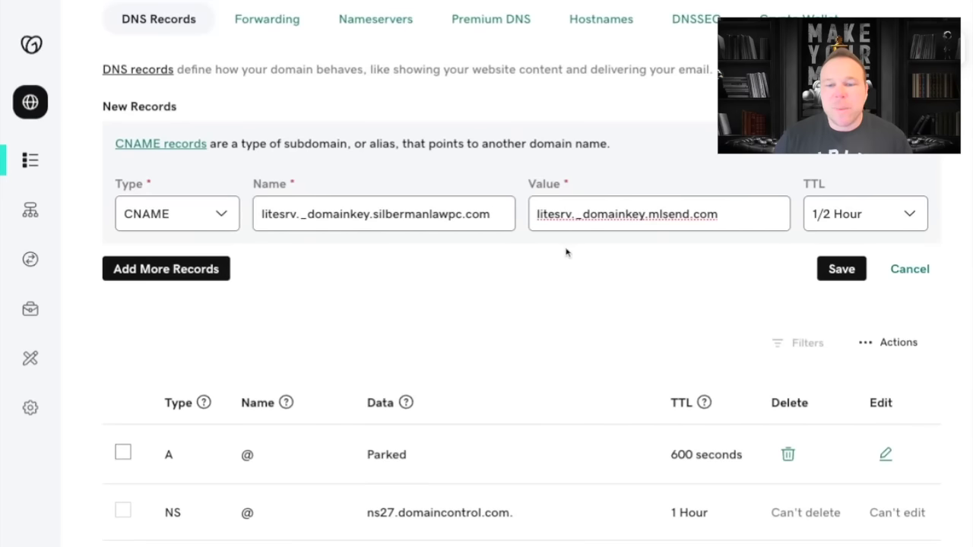
{"action": "left_click", "coordinate": [873, 220]}
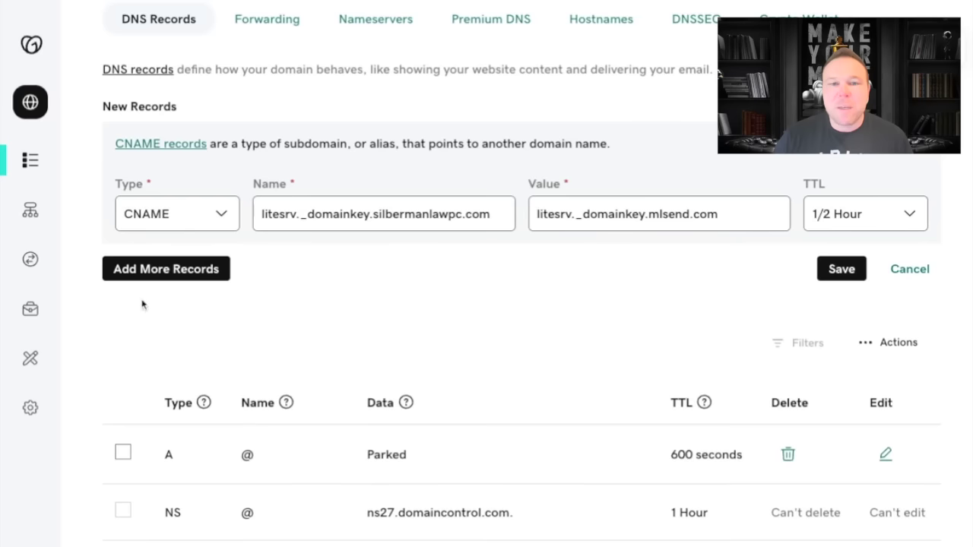
Step: Add a second new record of type TXT with the SPF name silbermanlawpc.com copied from MailerLite
{"action": "left_click", "coordinate": [159, 278]}
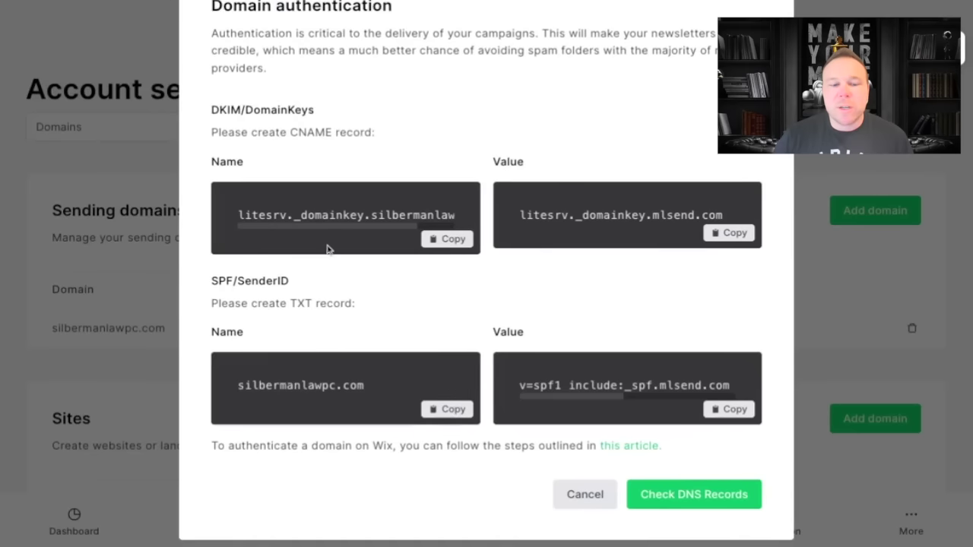
{"action": "scroll", "coordinate": [326, 246], "scroll_direction": "down", "scroll_amount": 1}
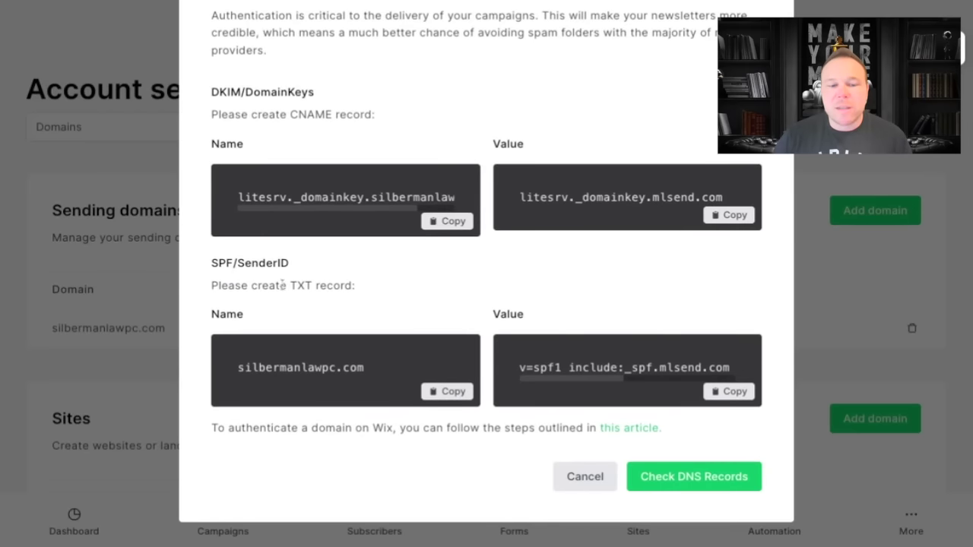
{"action": "left_click_drag", "start_coordinate": [355, 286], "coordinate": [282, 286]}
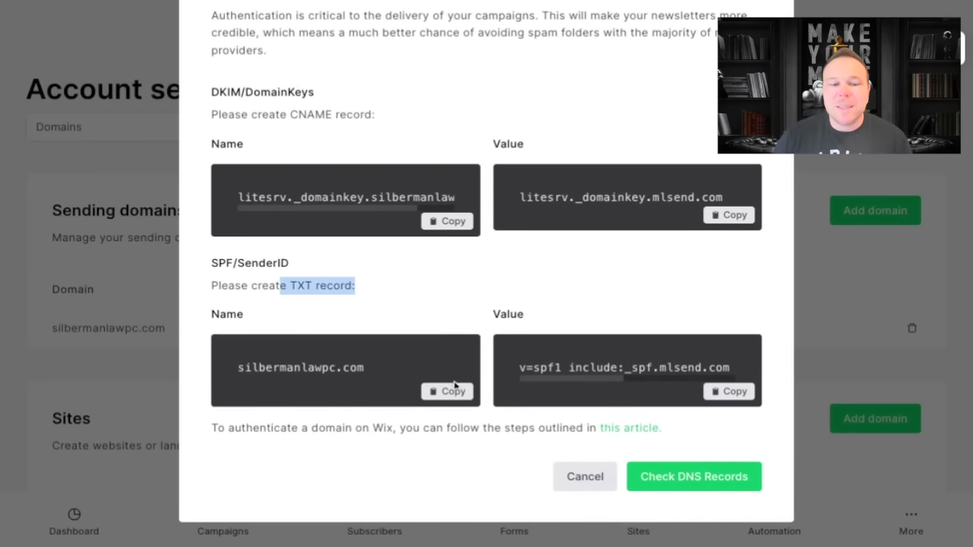
{"action": "left_click", "coordinate": [449, 392]}
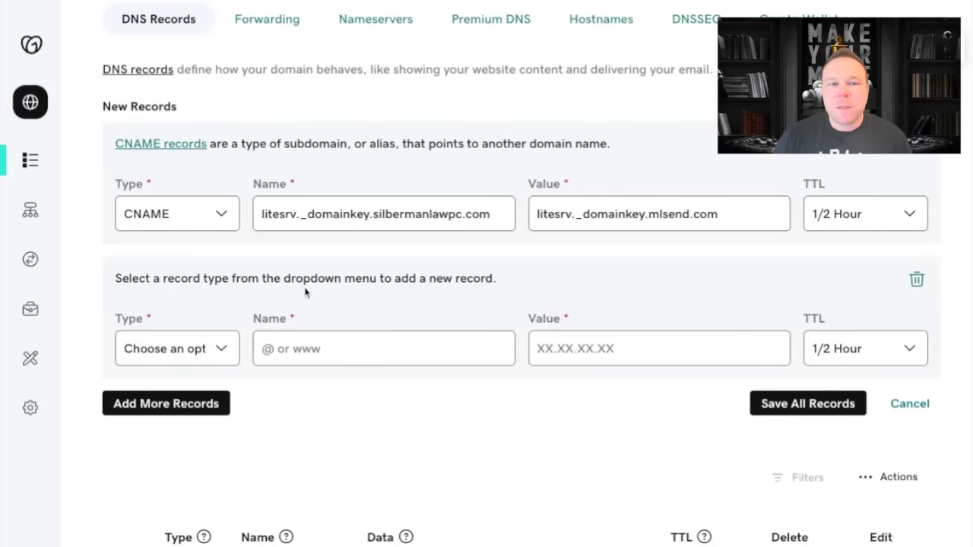
{"action": "left_click", "coordinate": [175, 359]}
{"action": "left_click", "coordinate": [297, 348]}
{"action": "key", "text": "ctrl+v"}
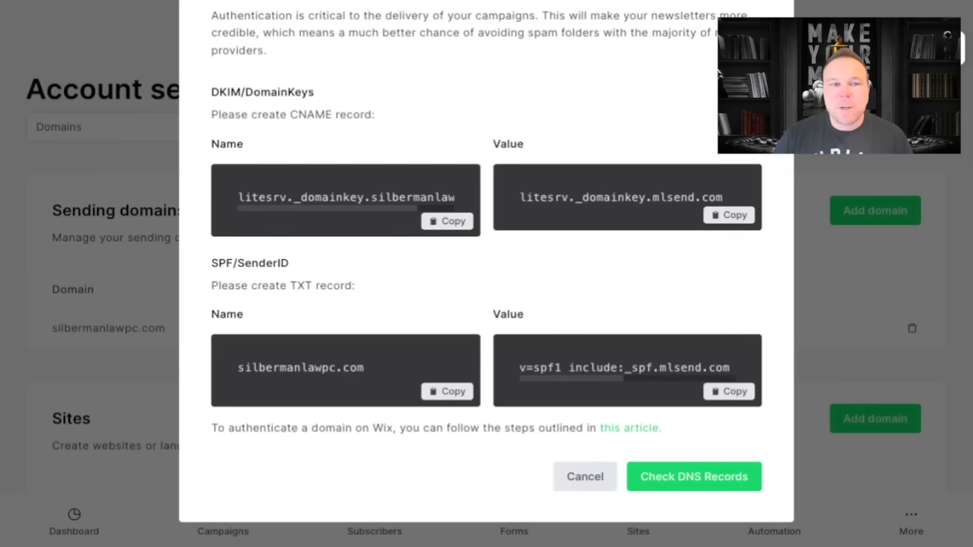
Step: Copy MailerLite's SPF value, v=spf1 include:_spf.mlsend.com a:dispatch-us.ppe-hosted.com ~all, into the TXT record and save all records
{"action": "left_click", "coordinate": [743, 394]}
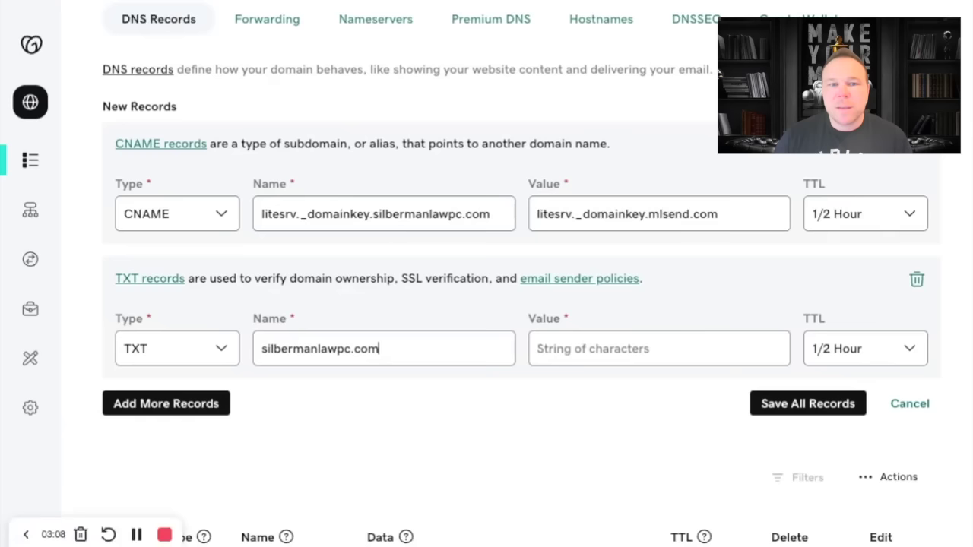
{"action": "left_click", "coordinate": [590, 348]}
{"action": "key", "text": "ctrl+v"}
{"action": "left_click", "coordinate": [767, 400]}
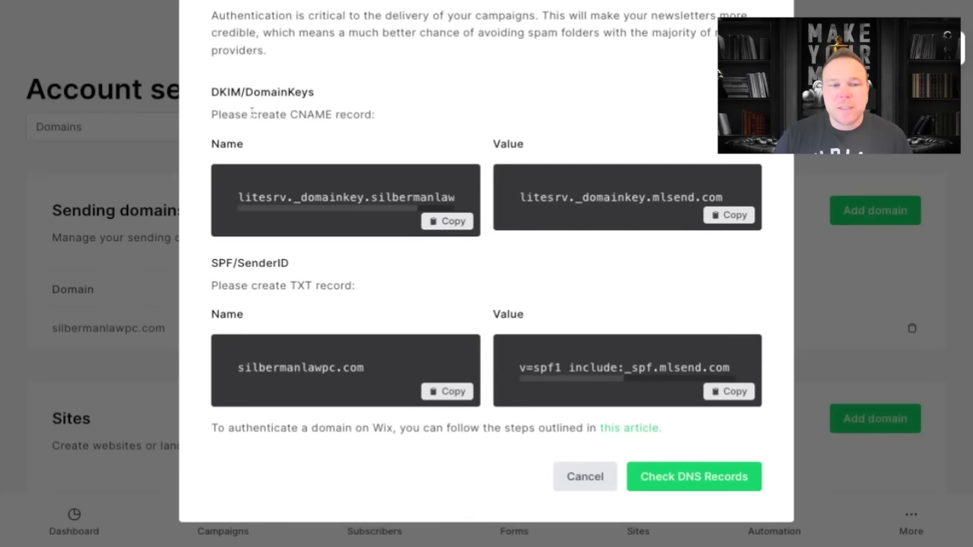
Step: Compare the CNAME and TXT records required by MailerLite with the saved entries in GoDaddy's DNS table
{"action": "left_click_drag", "start_coordinate": [252, 113], "coordinate": [373, 135]}
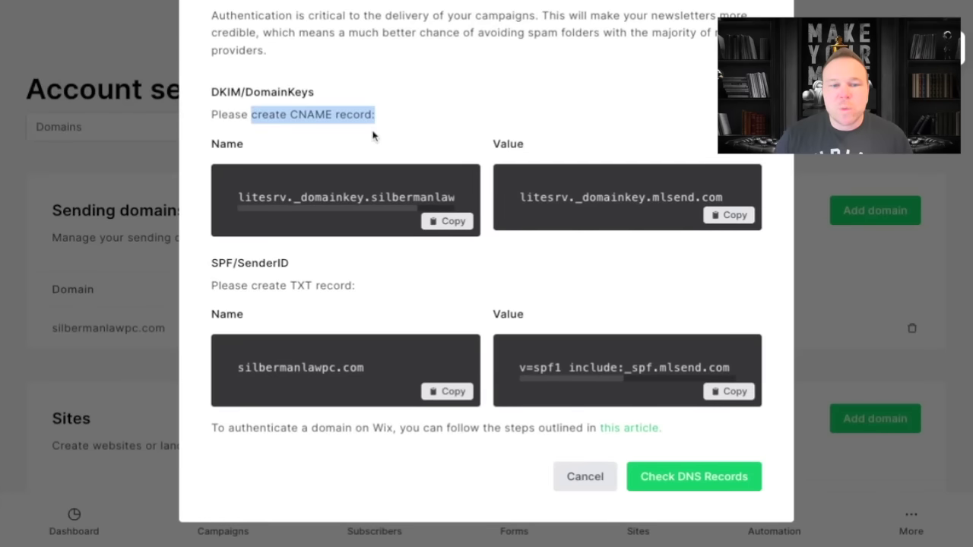
{"action": "left_click_drag", "start_coordinate": [241, 286], "coordinate": [387, 292]}
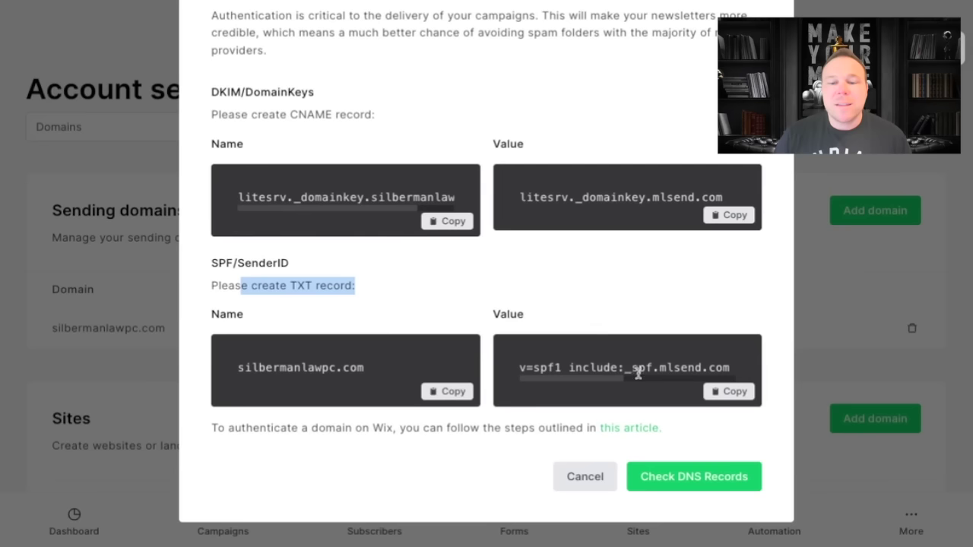
{"action": "left_click_drag", "start_coordinate": [634, 370], "coordinate": [652, 368]}
{"action": "left_click_drag", "start_coordinate": [292, 285], "coordinate": [370, 292]}
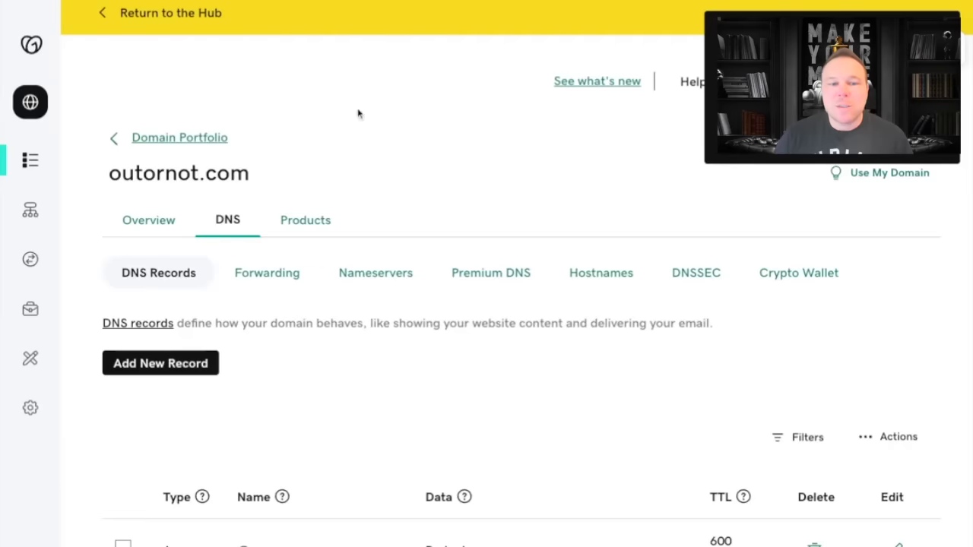
{"action": "scroll", "coordinate": [362, 267], "scroll_direction": "down", "scroll_amount": 7}
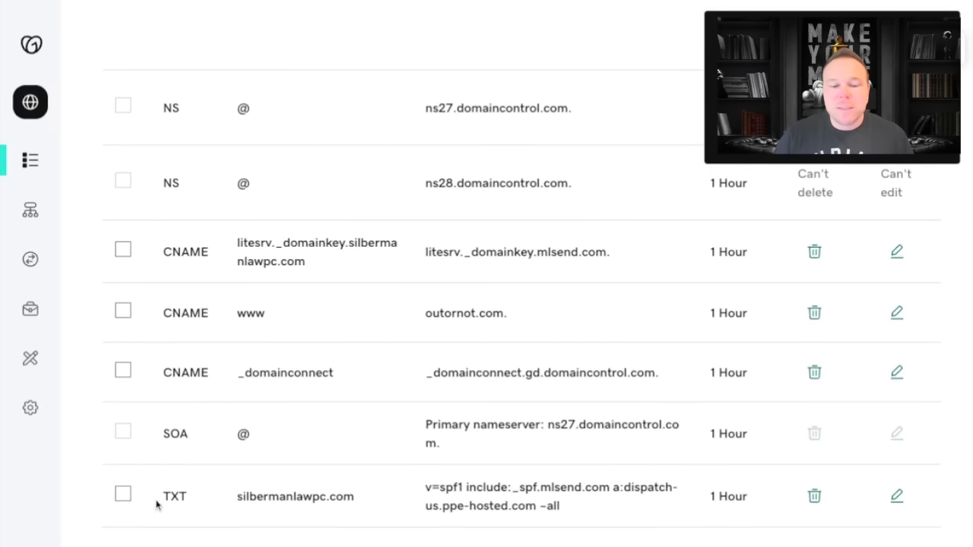
{"action": "double_click", "coordinate": [445, 487]}
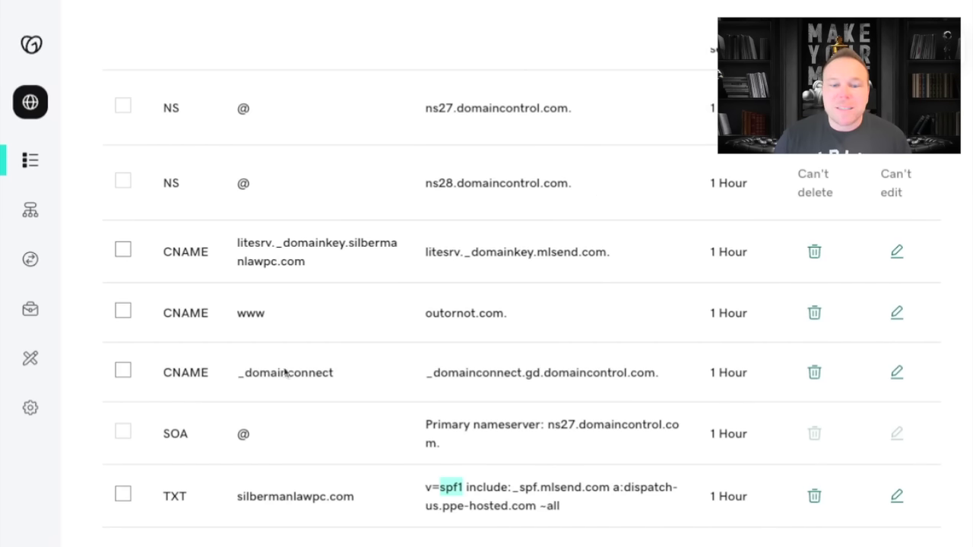
{"action": "triple_click", "coordinate": [164, 497]}
Step: Run the DNS record check in MailerLite, review the DKIM and SPF results, and inspect the TXT record's value in GoDaddy
{"action": "key", "text": "ctrl+Tab"}
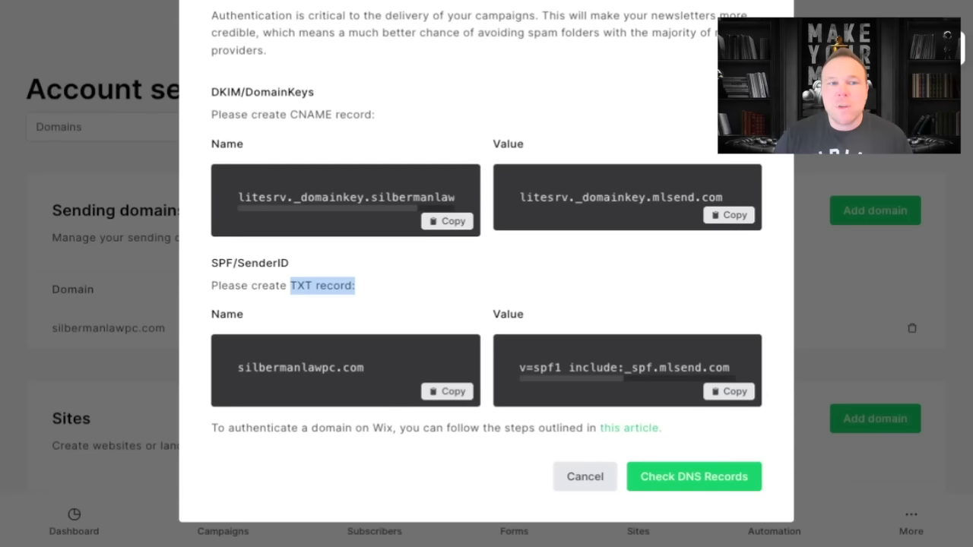
{"action": "left_click", "coordinate": [691, 482]}
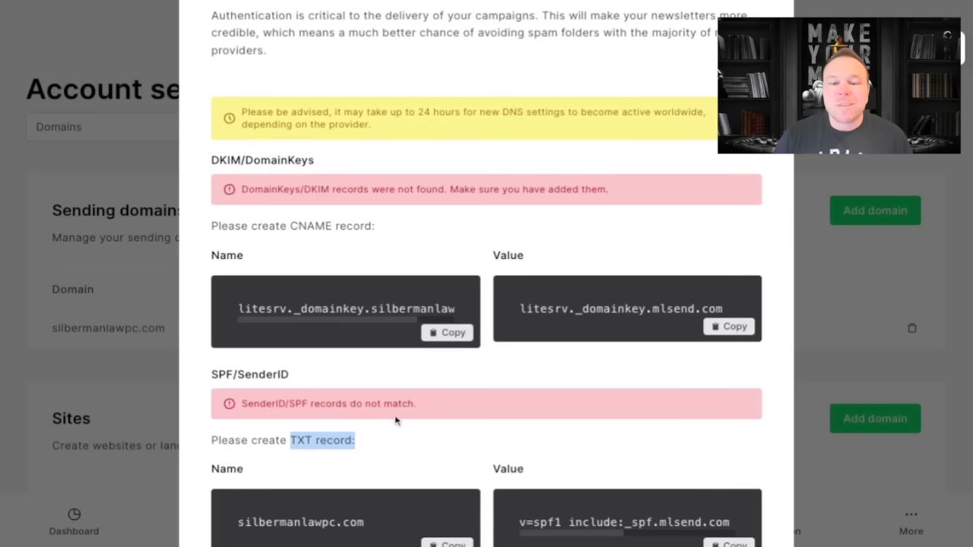
{"action": "scroll", "coordinate": [587, 262], "scroll_direction": "down", "scroll_amount": 3}
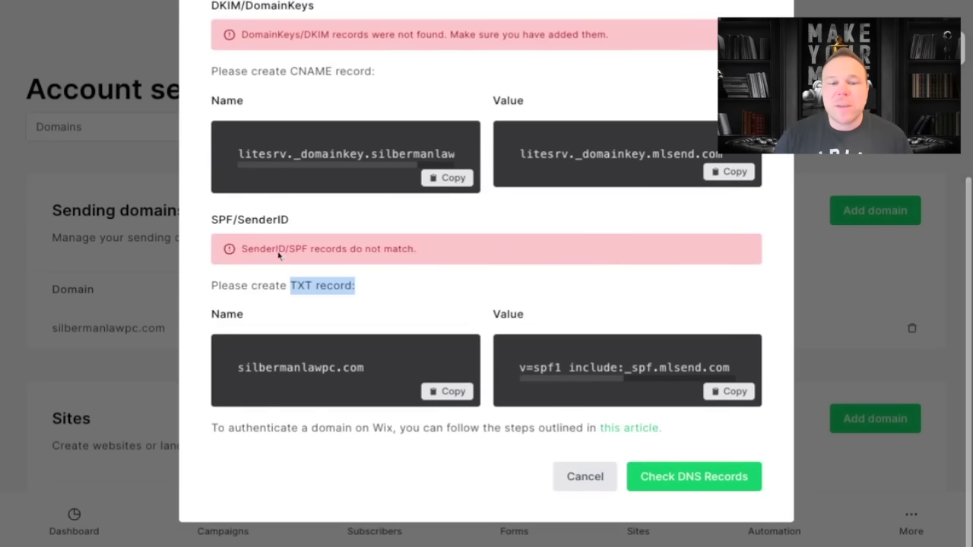
{"action": "triple_click", "coordinate": [244, 248]}
{"action": "left_click_drag", "start_coordinate": [251, 34], "coordinate": [610, 35]}
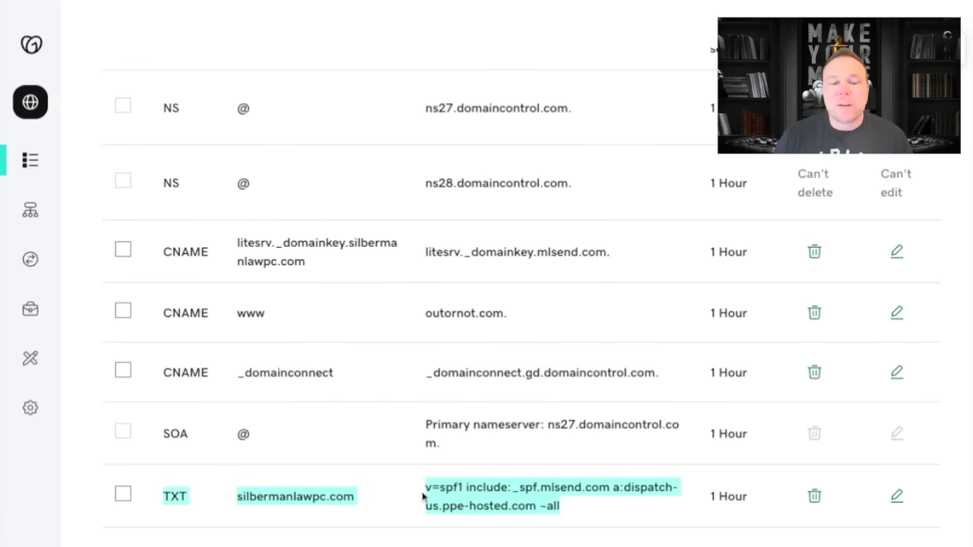
{"action": "left_click_drag", "start_coordinate": [440, 488], "coordinate": [484, 489]}
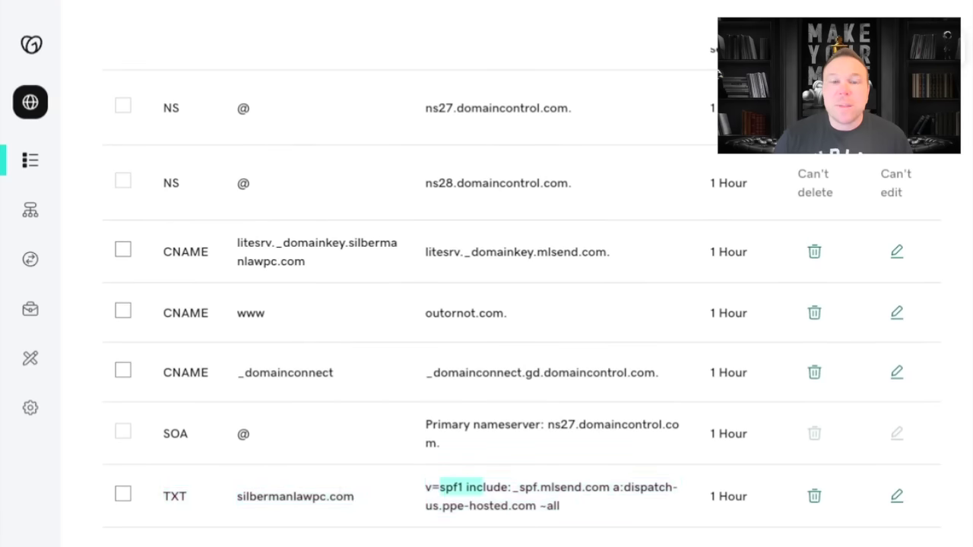